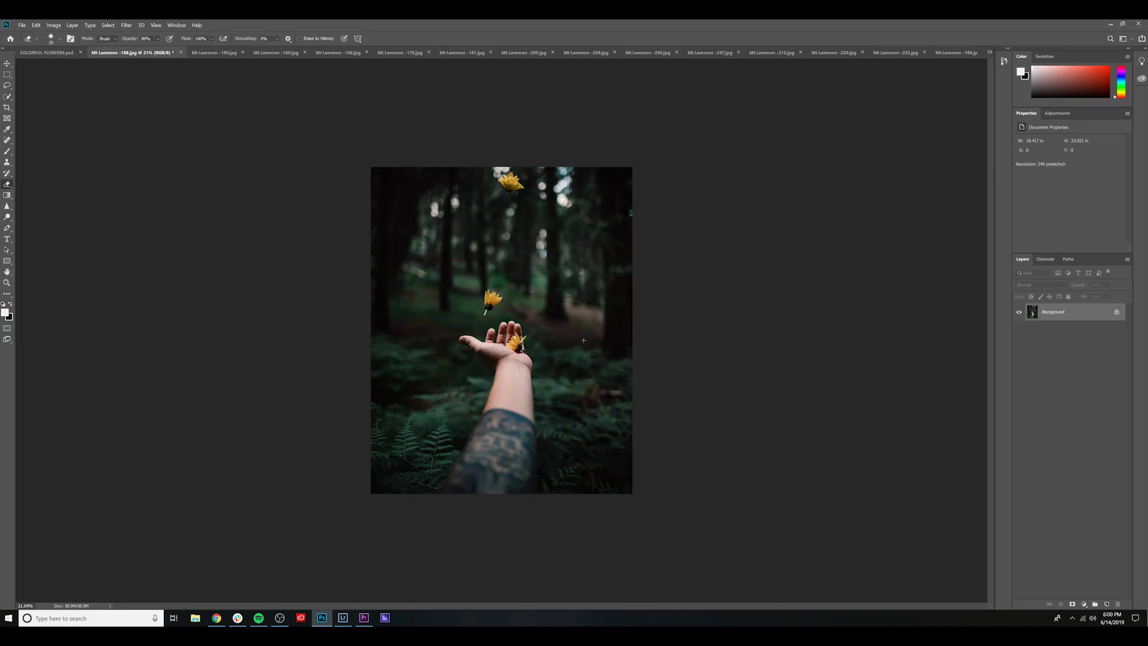
# - Create an empty Layer 1 above the Background in the Mt Lemmon -188 document
pyautogui.click(957, 52)
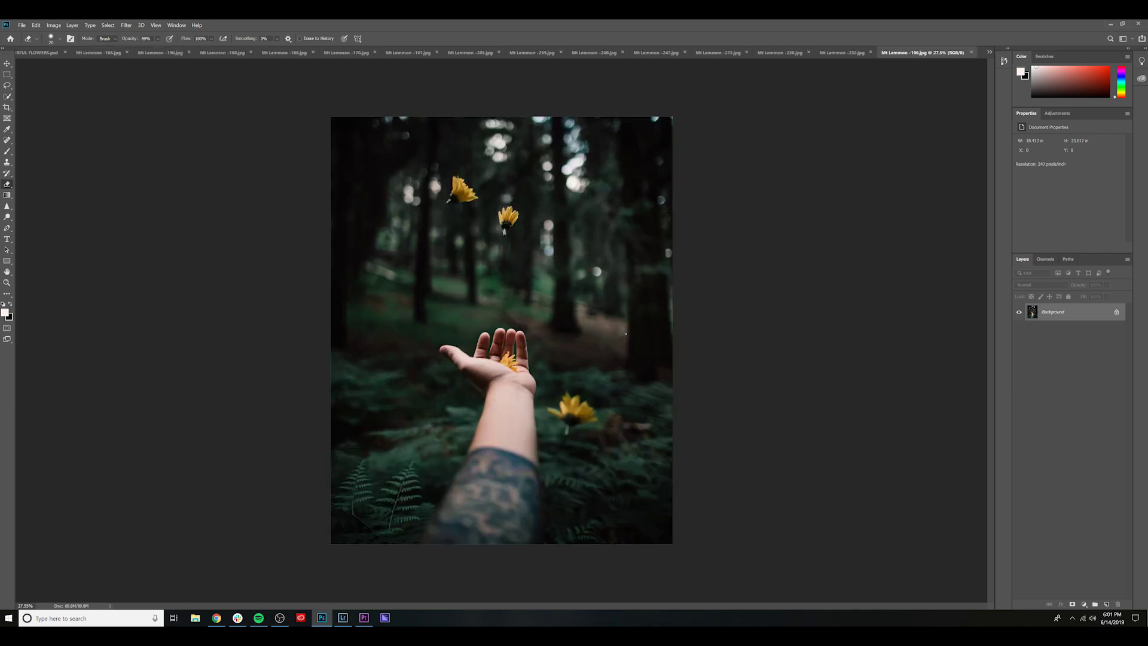
pyautogui.click(99, 53)
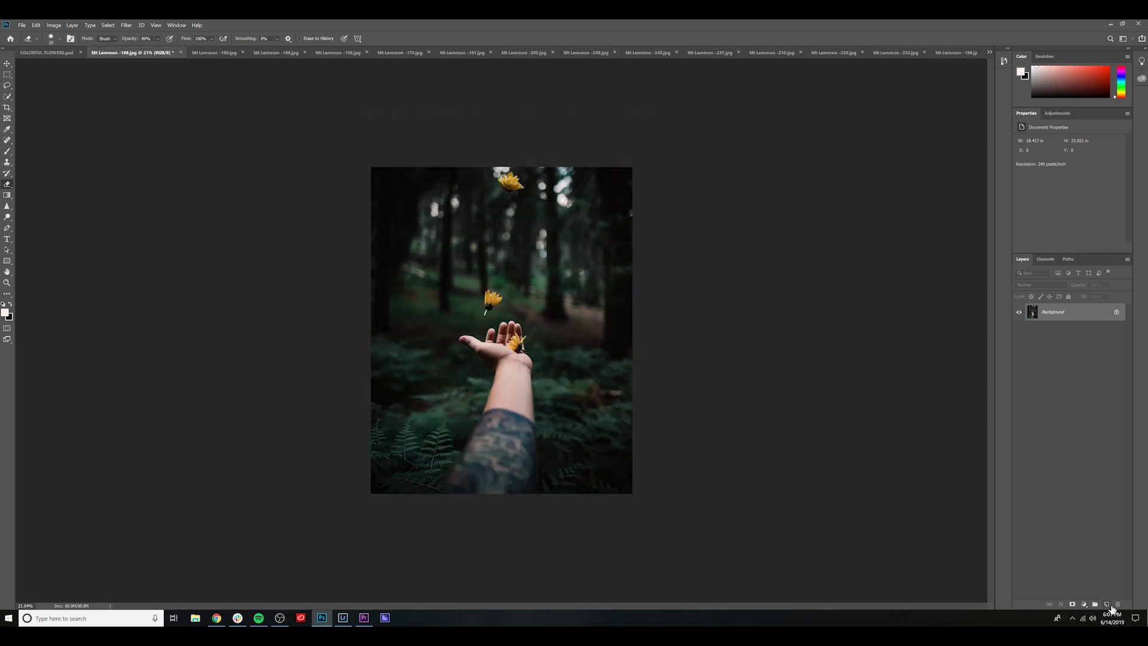
pyautogui.click(1108, 604)
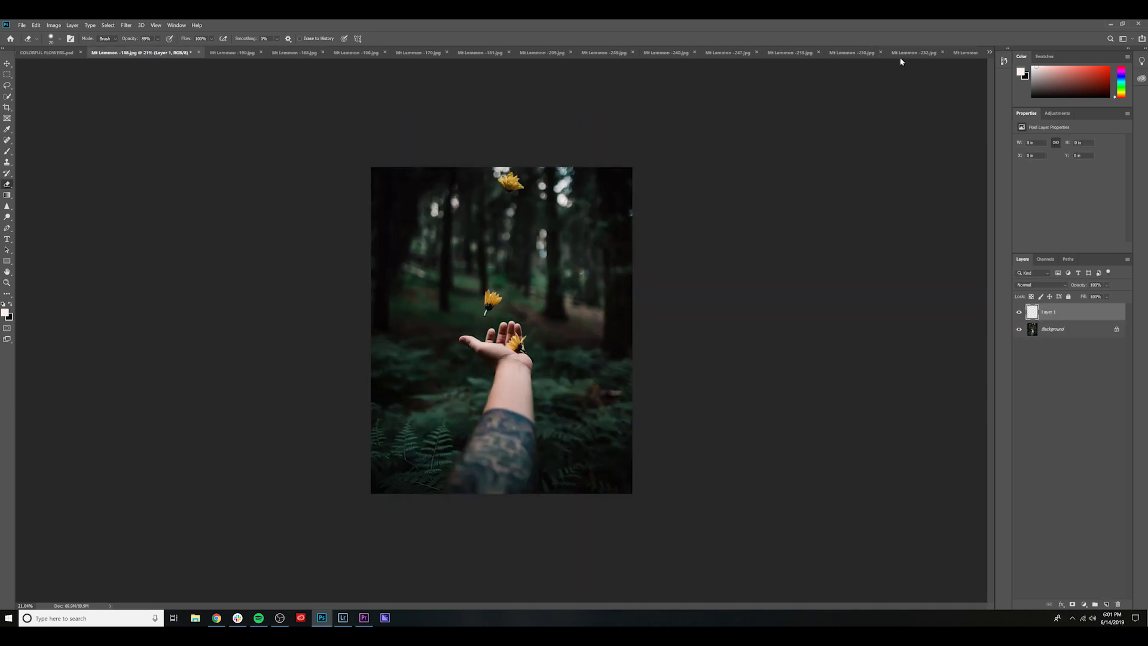
# - Pick a flower to clone from the -196 photo, then return to the -188 composite
pyautogui.click(964, 53)
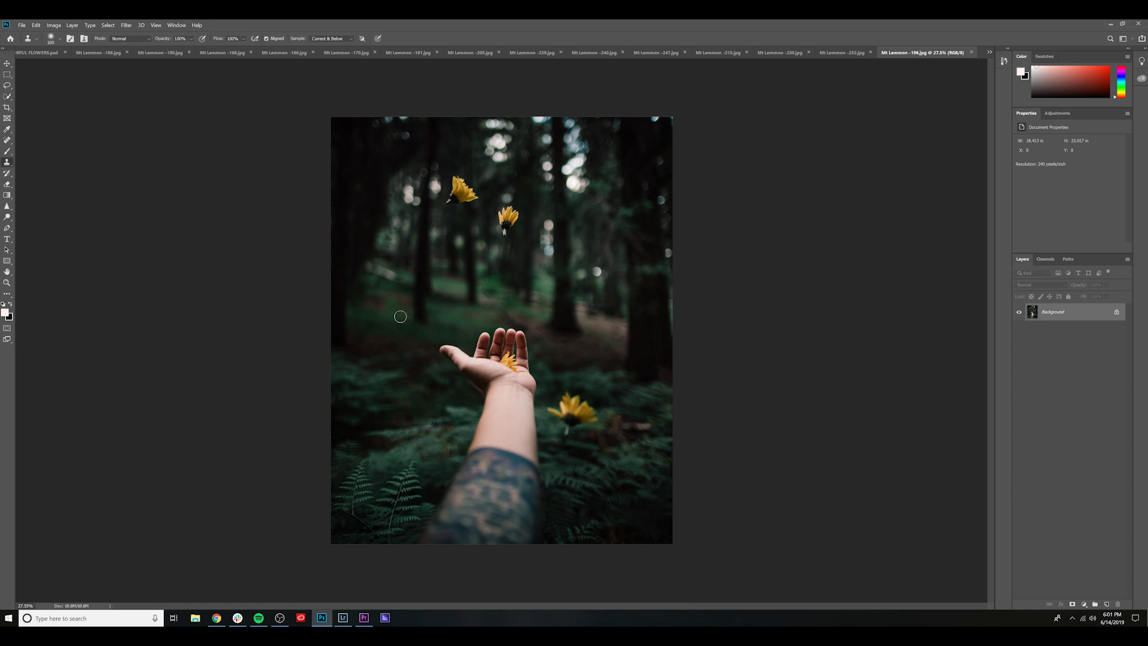
pyautogui.keyDown('alt'); pyautogui.scroll(2, 417, 283); pyautogui.keyUp('alt')
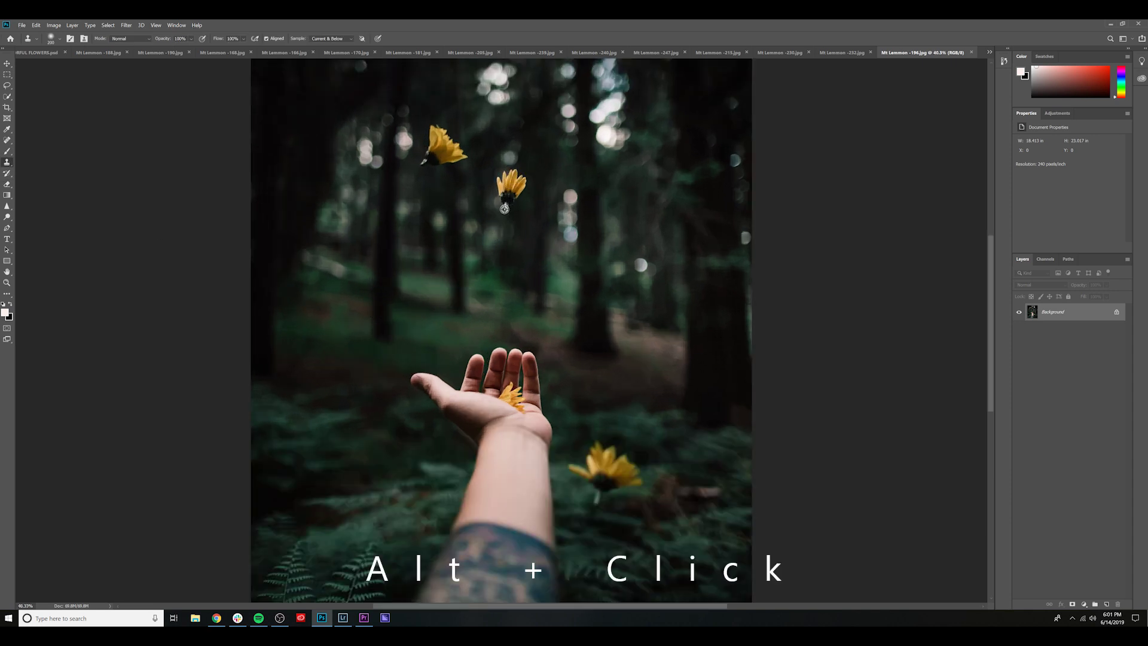
pyautogui.click(88, 53)
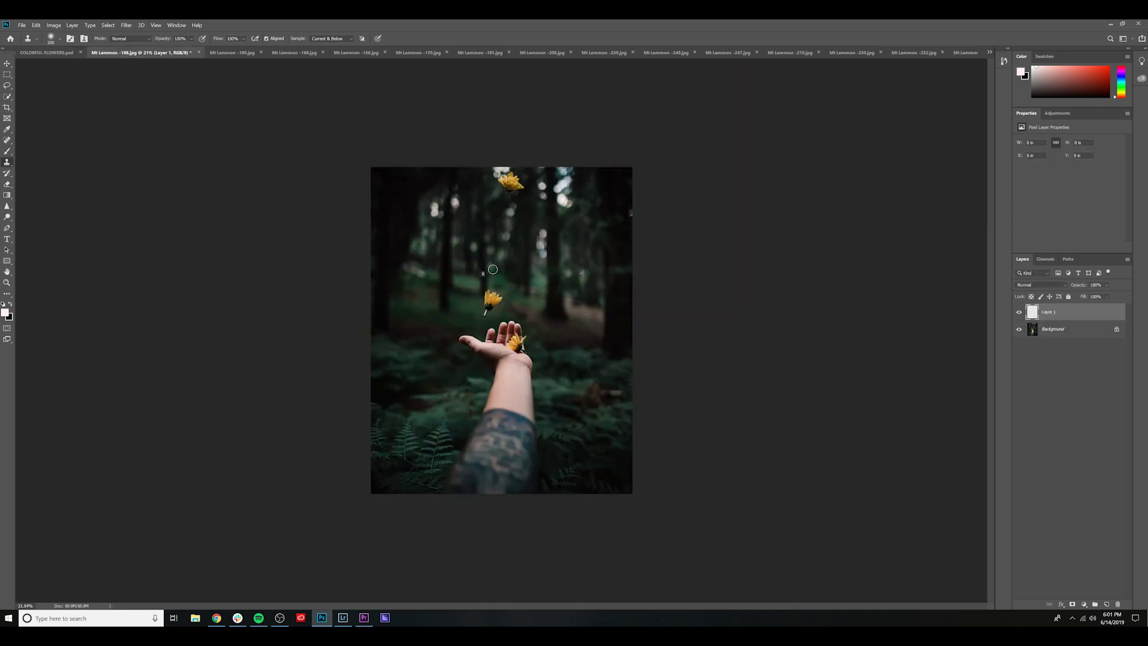
# - Clone a -196 flower onto Layer 1, rotate it -10° with Free Transform, and add Layer 2
pyautogui.scroll(1, 507, 233)
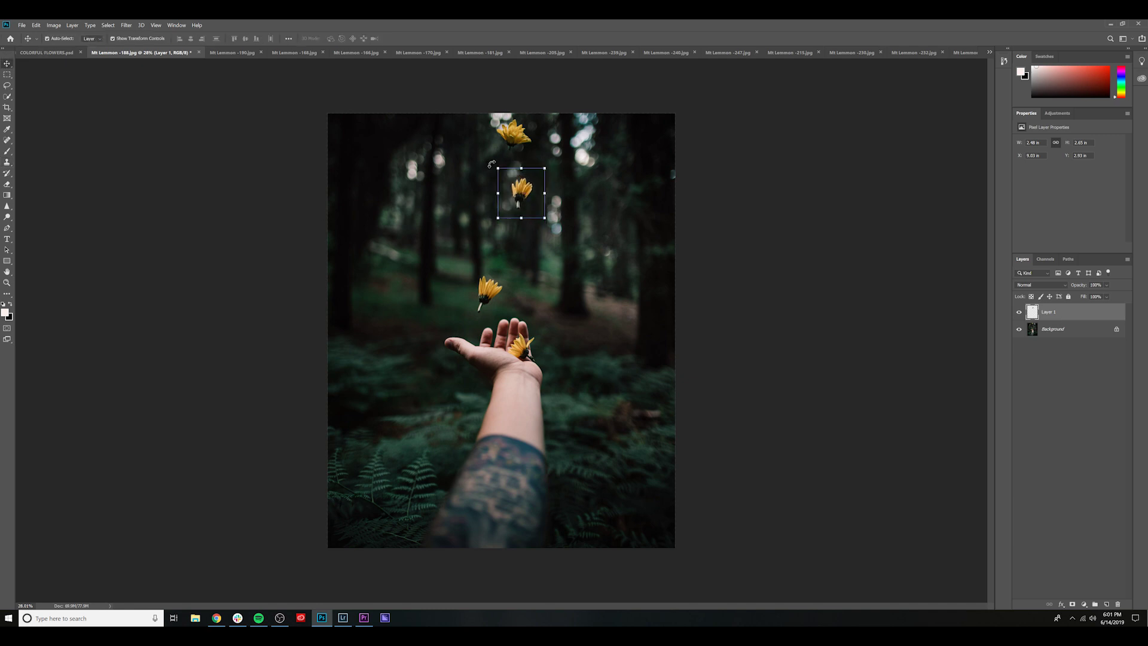
pyautogui.moveTo(491, 164); pyautogui.dragTo(488, 172)
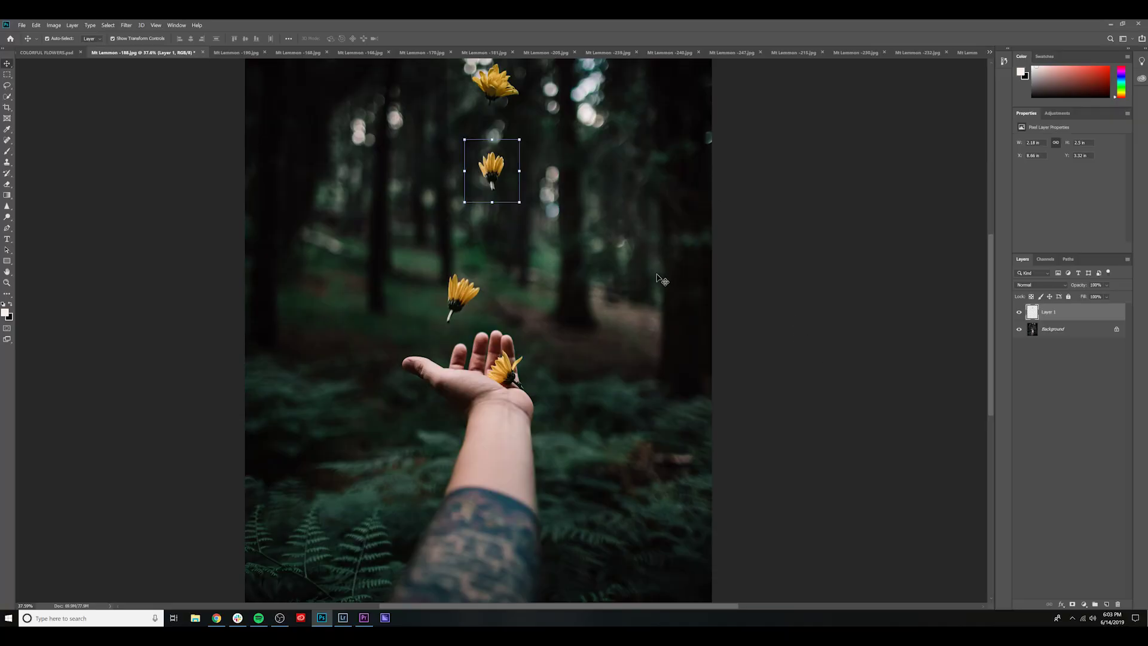
pyautogui.scroll(-3, 662, 279)
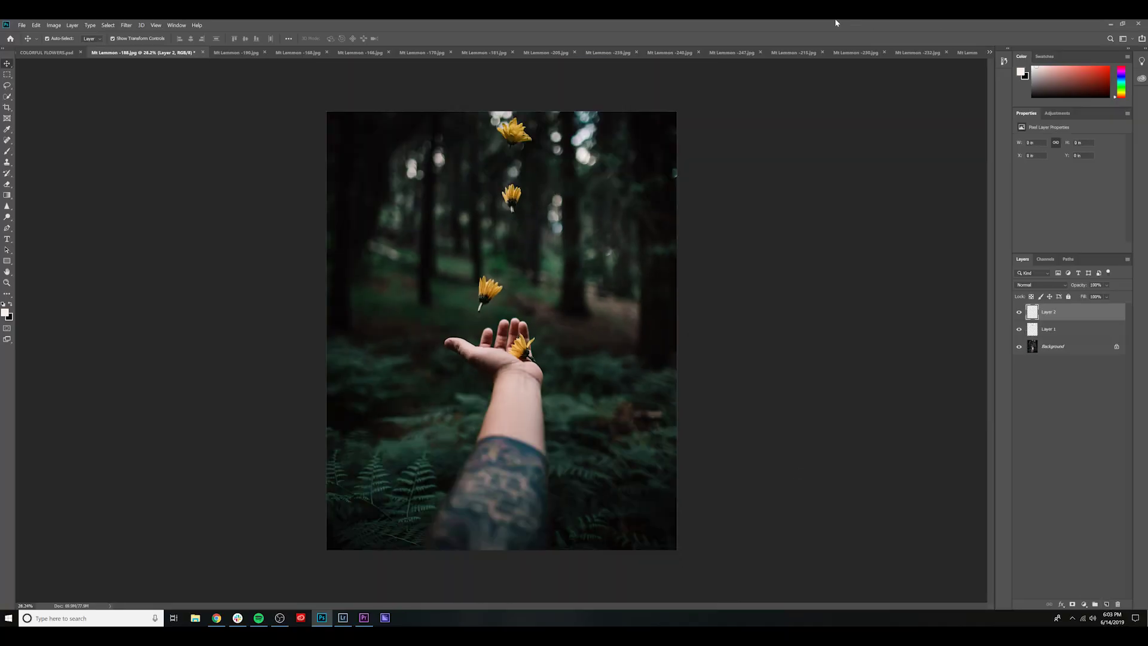
# - Sample a flower from -230.jpg and clone it onto Layer 2, left of the falling flowers
pyautogui.click(847, 53)
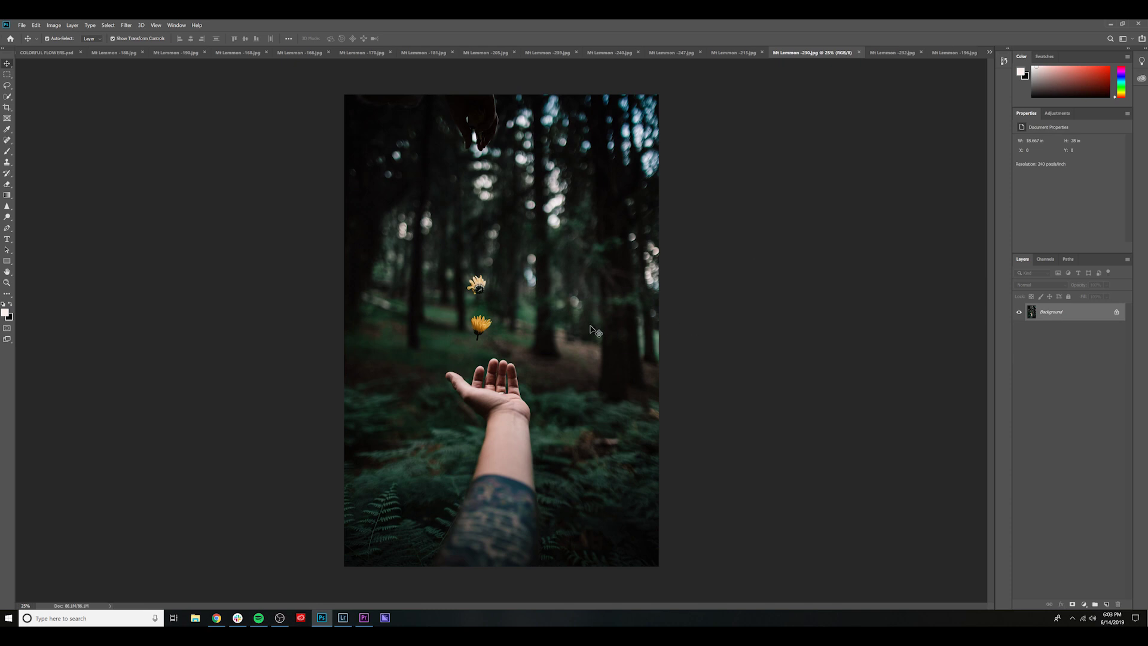
pyautogui.scroll(6, 472, 322)
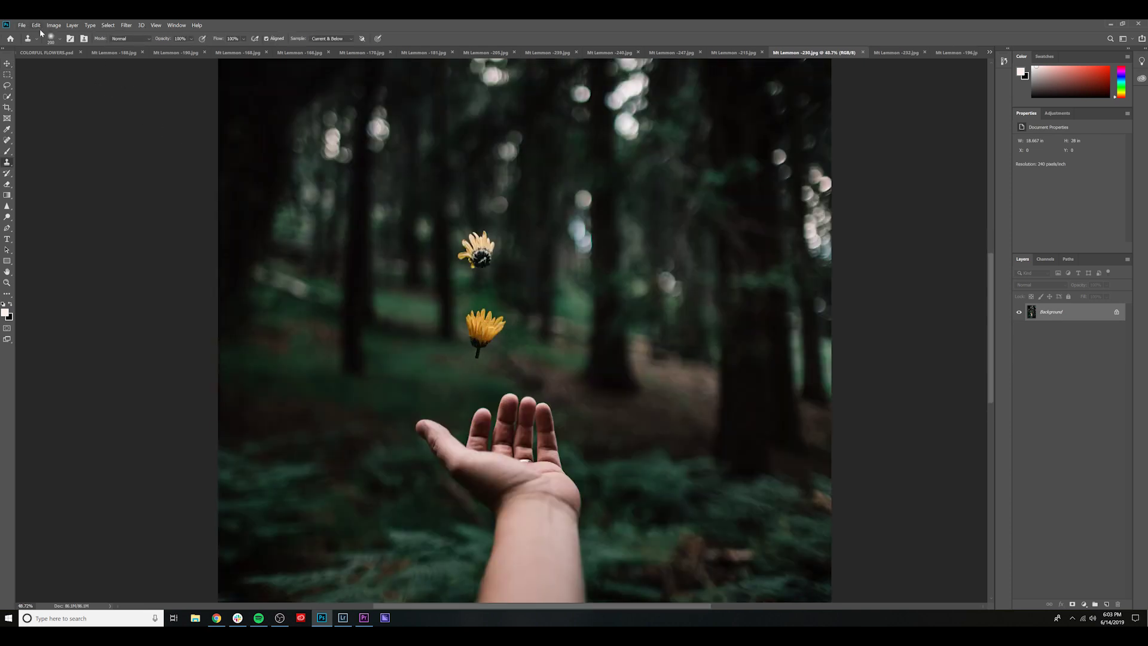
pyautogui.click(58, 41)
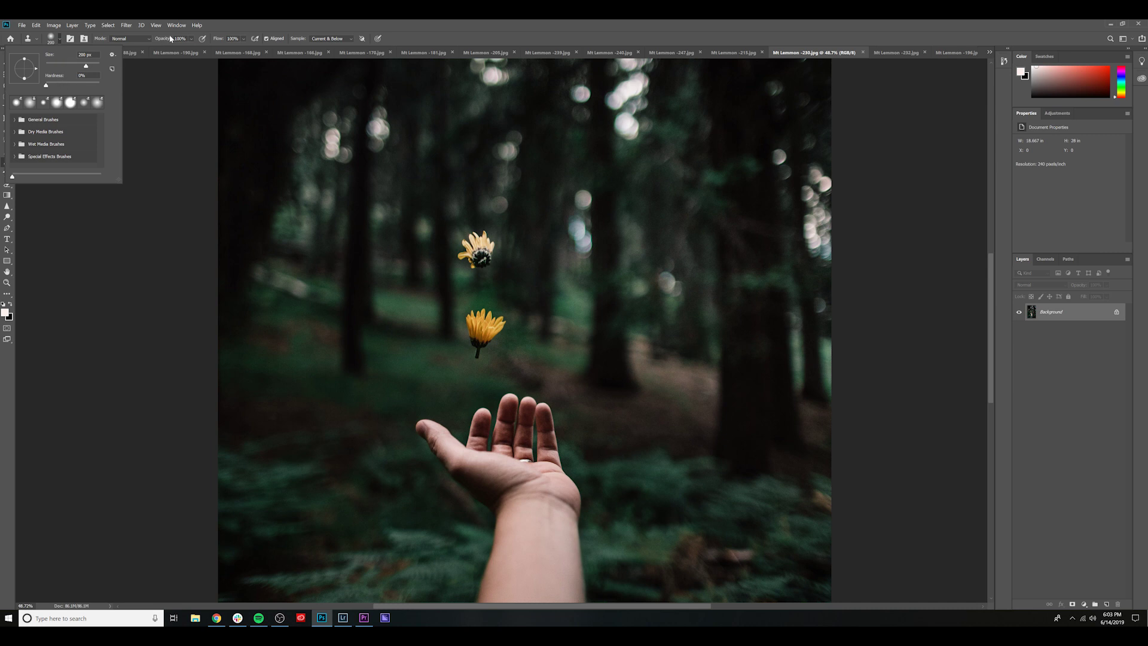
pyautogui.click(189, 39)
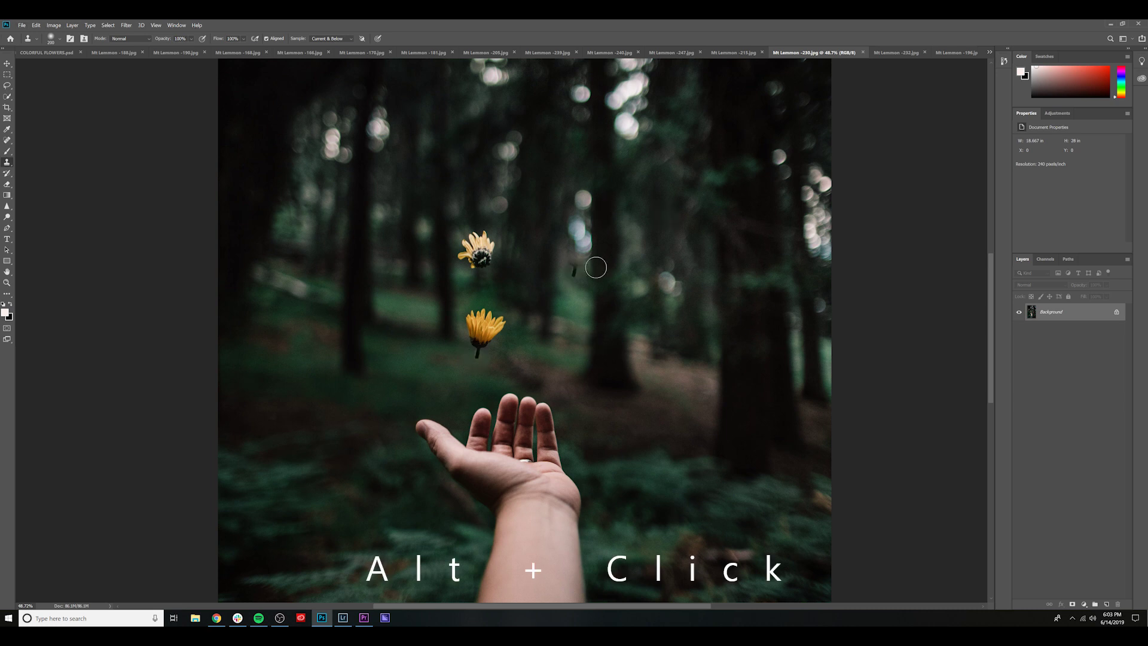
pyautogui.click(107, 52)
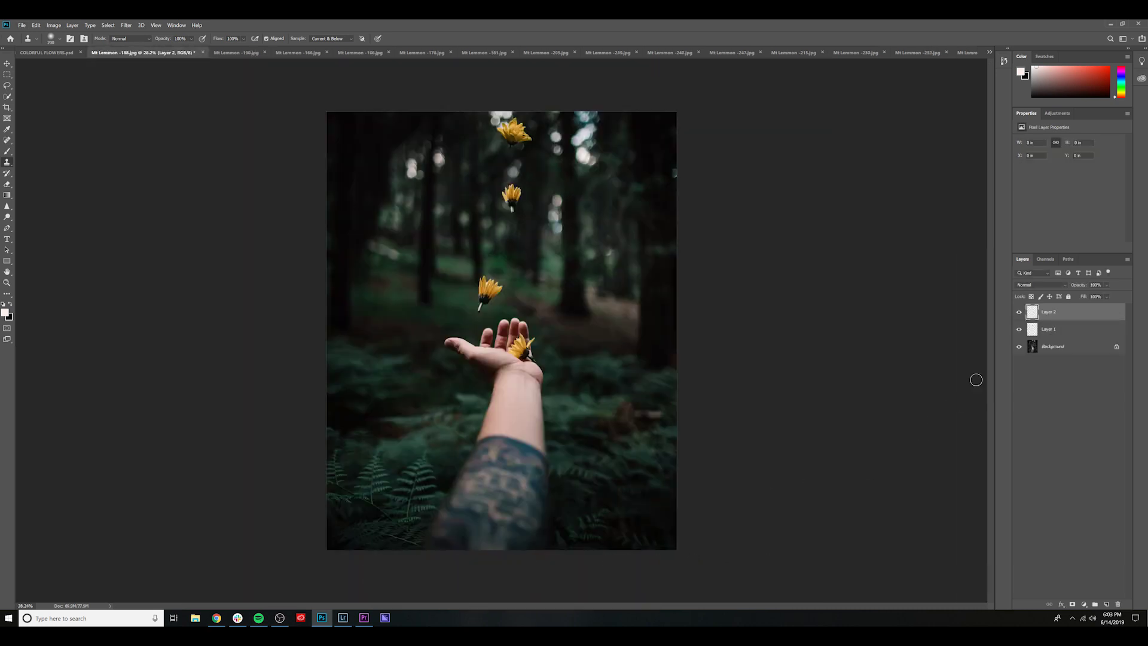
pyautogui.scroll(2, 436, 246)
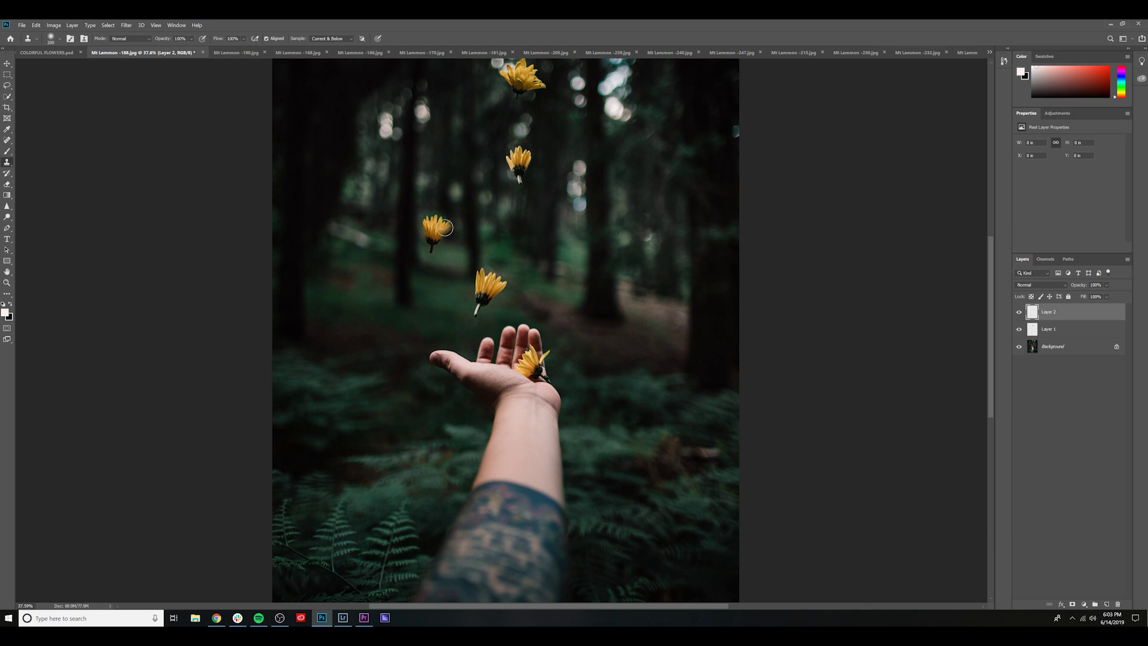
# - Erase clone edges, add more flowers and petals, group them as FLOWERS, and save COLORFUL FLOWERS.psd
pyautogui.press('e')
pyautogui.scroll(3, 441, 236)
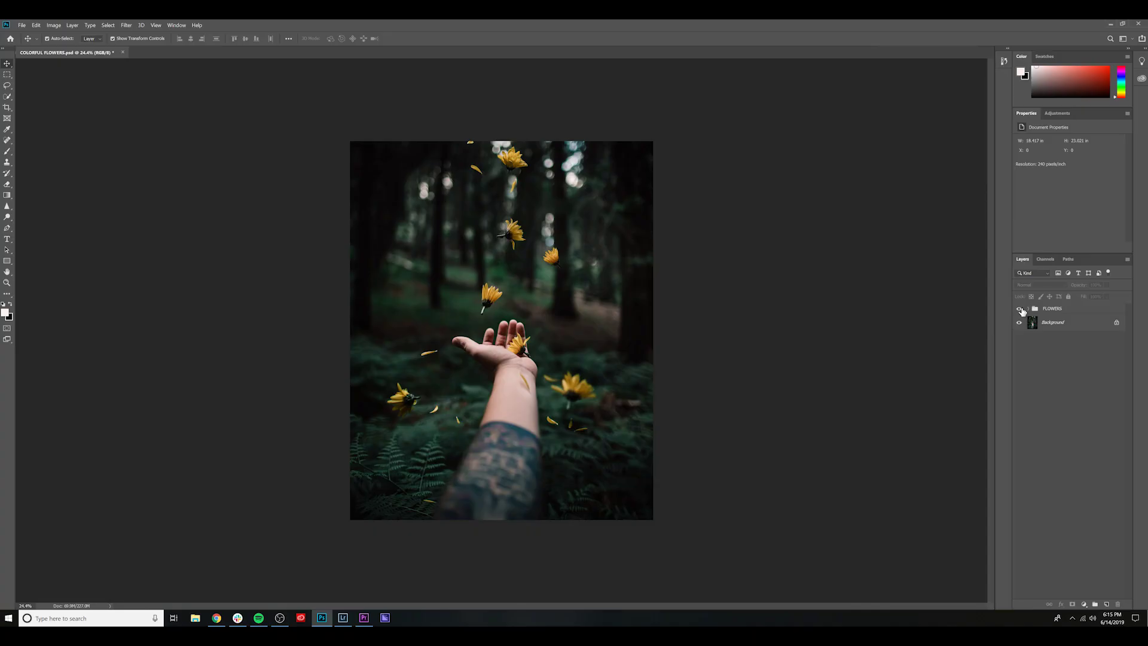
# - Toggle the FLOWERS group on and off to compare, then expand it to list its layers
pyautogui.click(1021, 309)
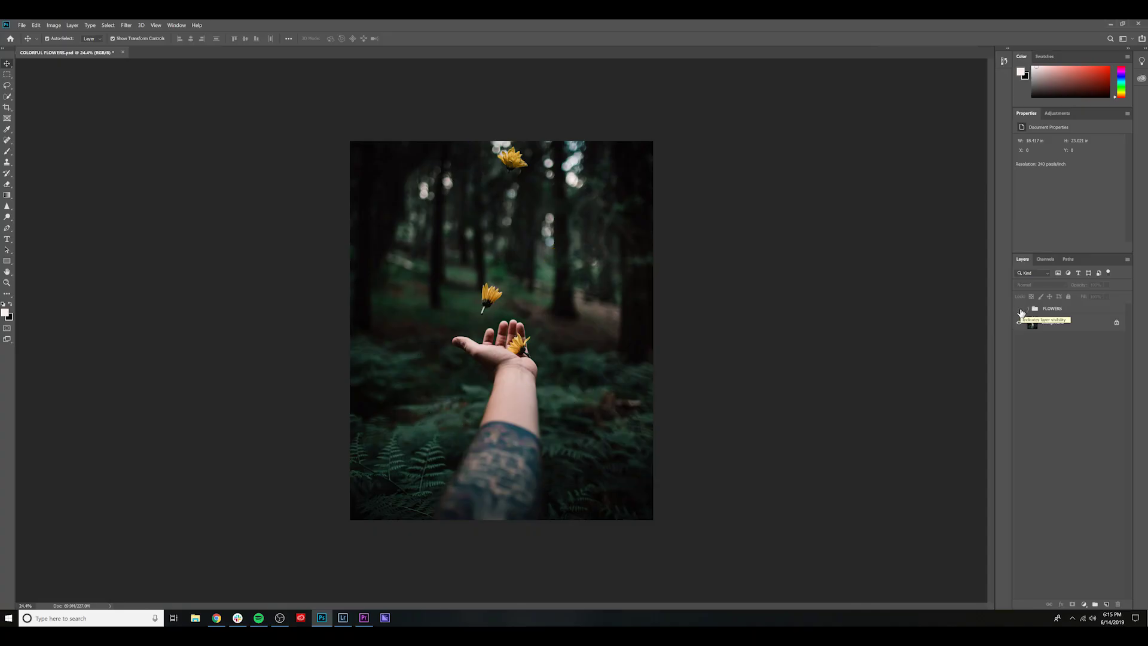
pyautogui.click(1020, 309)
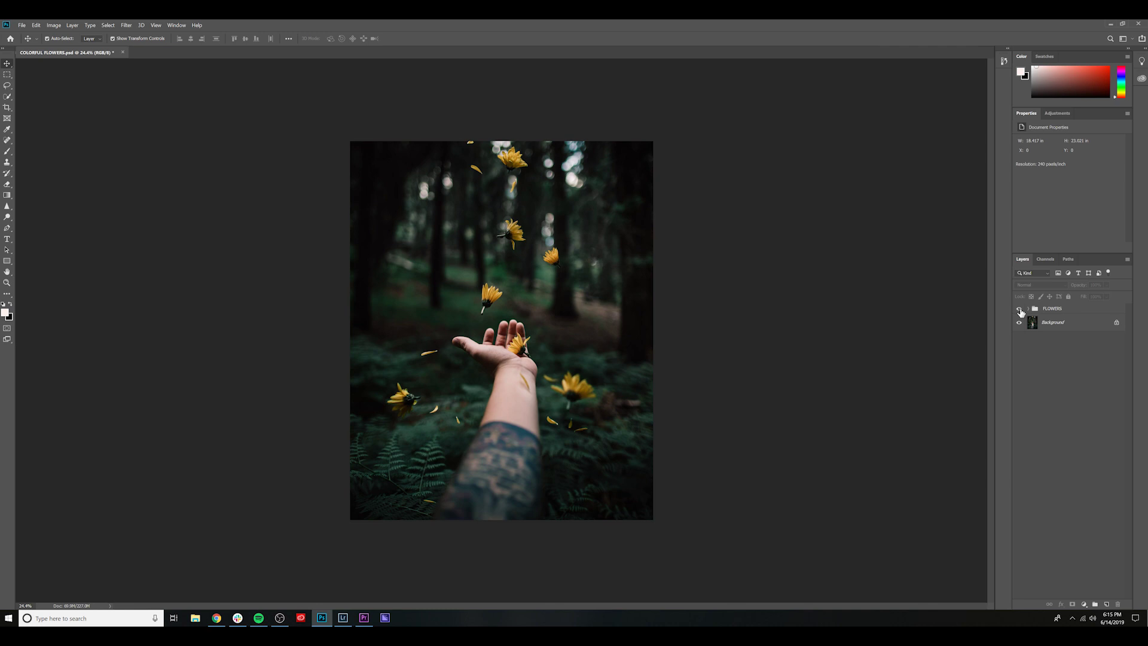
pyautogui.click(1020, 310)
pyautogui.click(1020, 309)
pyautogui.click(1028, 308)
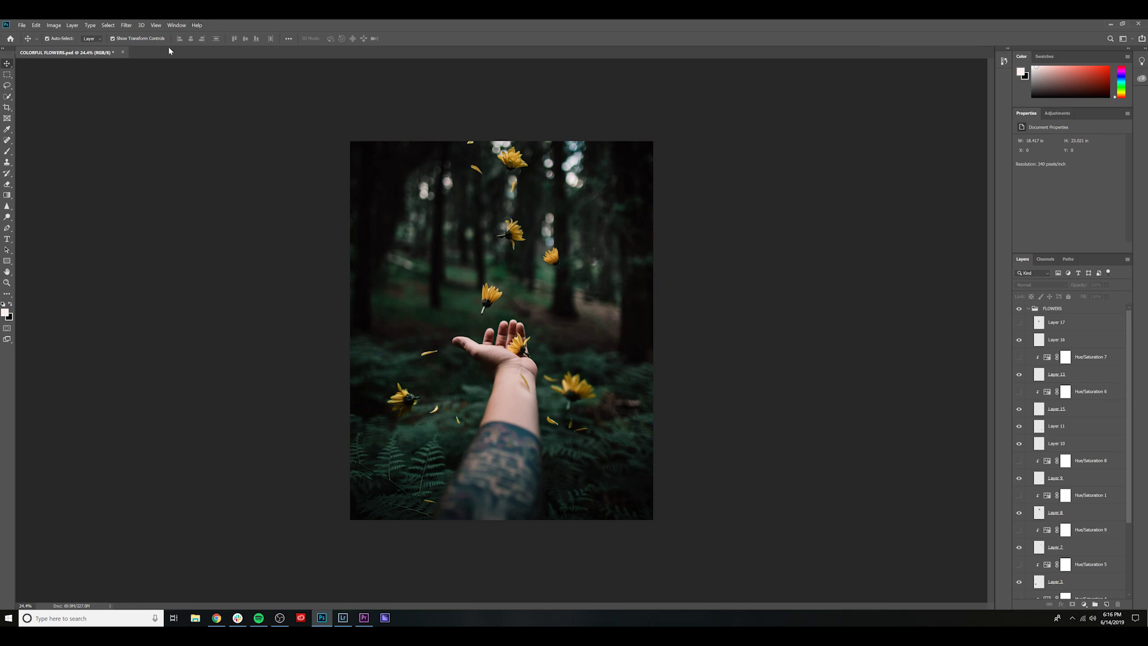
pyautogui.click(508, 229)
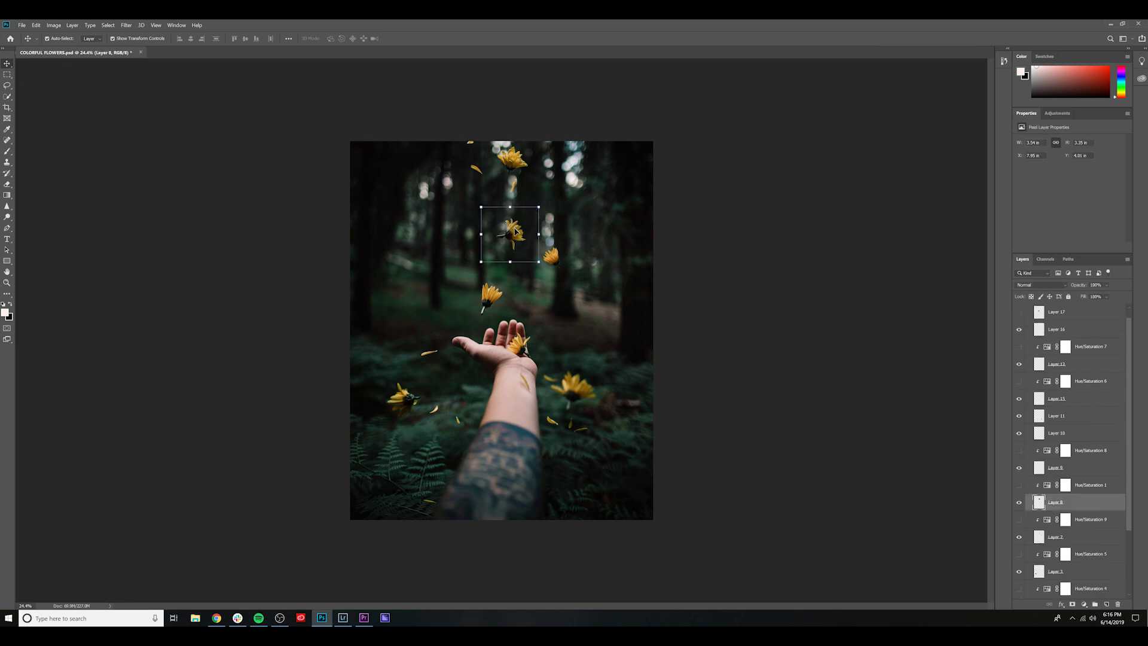
# - Add a Hue/Saturation adjustment clipped to the Layer 8 flower
pyautogui.click(1057, 113)
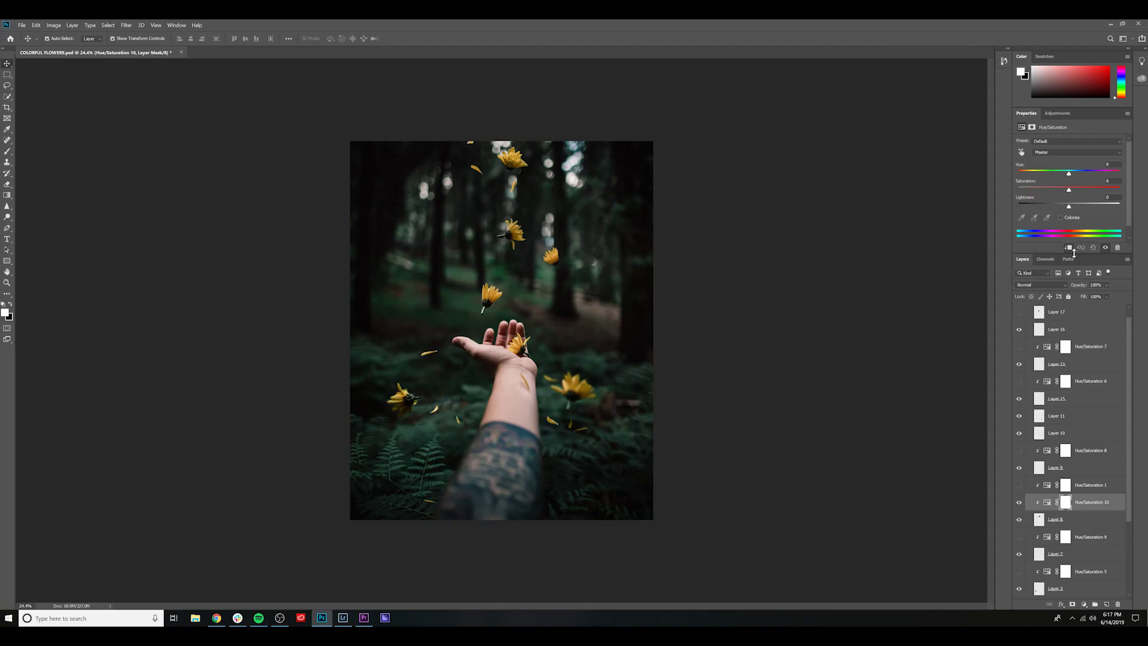
pyautogui.click(1067, 248)
pyautogui.click(1067, 248)
# - Set the Yellows hue to -53, switch the range to Reds, then hide Hue/Saturation 10
pyautogui.click(1070, 153)
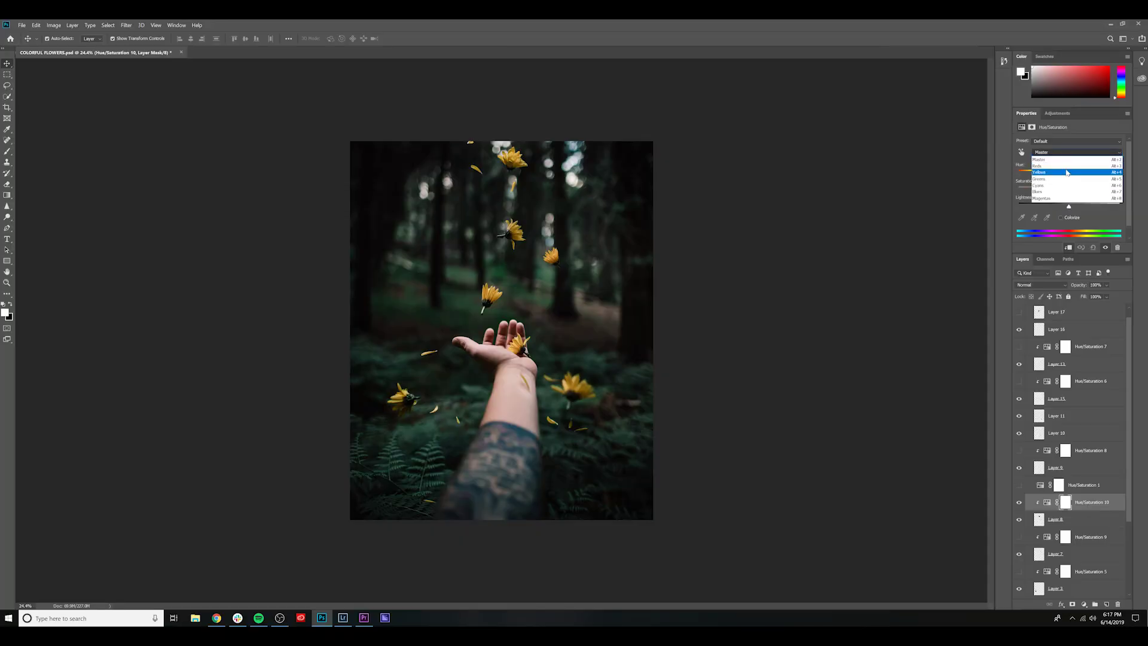
pyautogui.click(1066, 173)
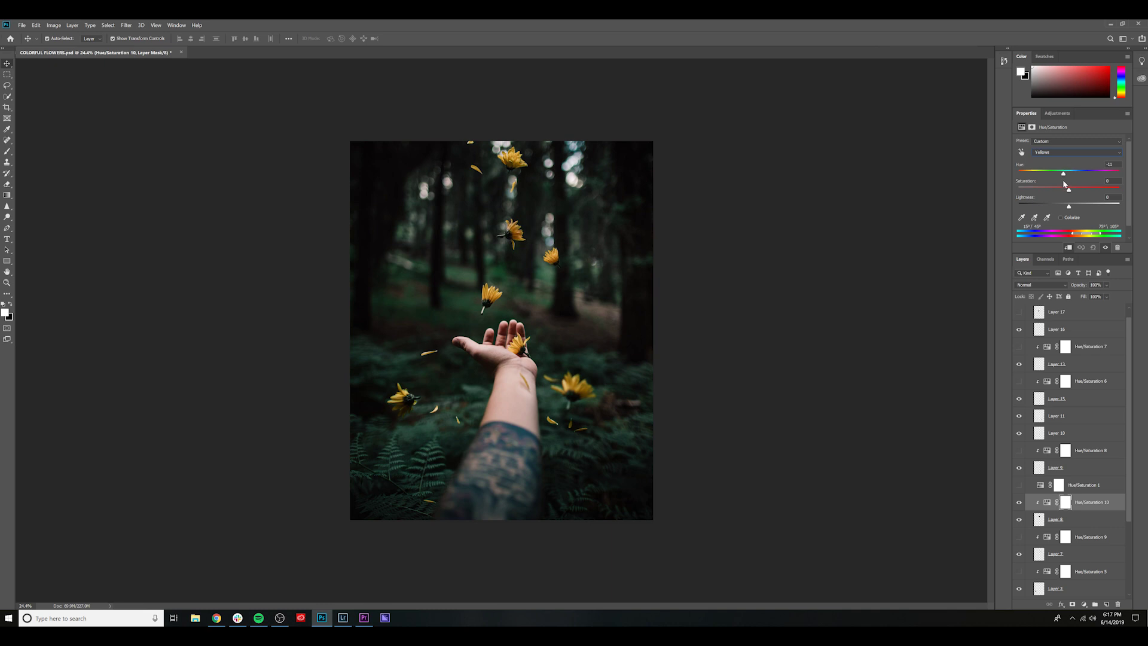
pyautogui.moveTo(1064, 184); pyautogui.dragTo(1047, 195)
pyautogui.click(1071, 151)
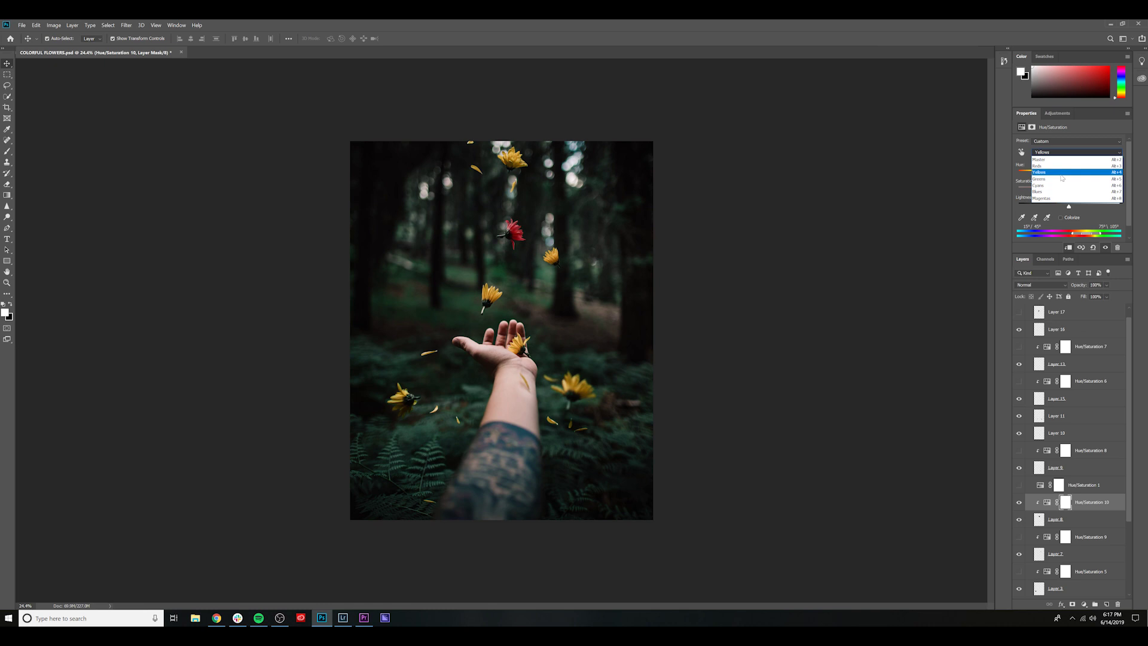
pyautogui.click(1062, 172)
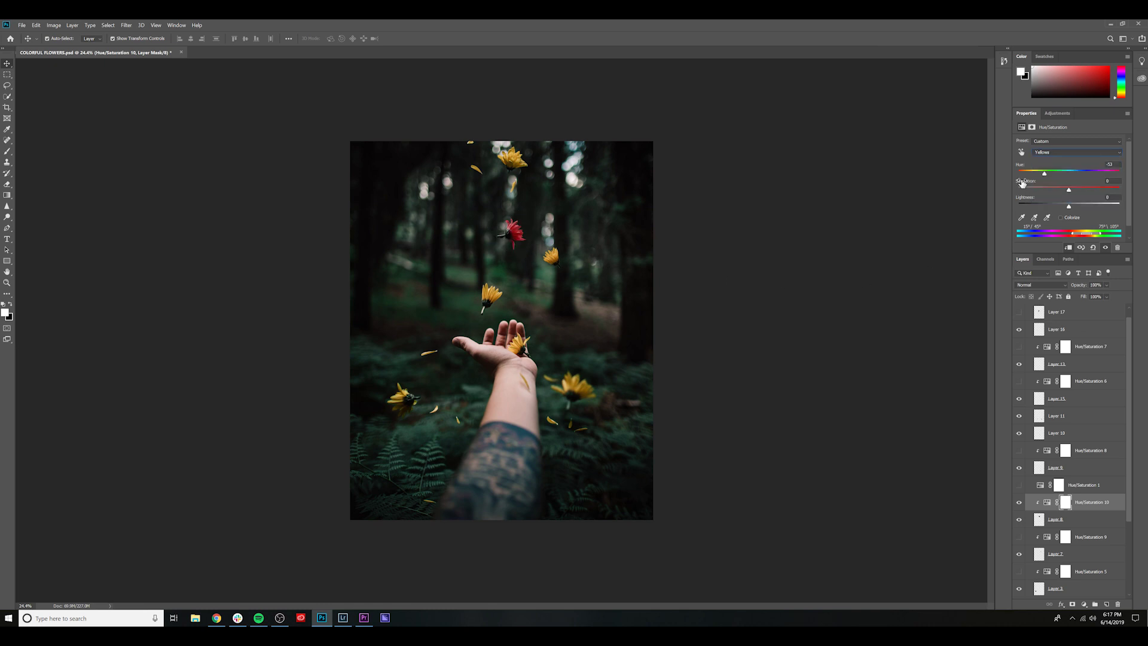
pyautogui.click(1053, 152)
pyautogui.click(1049, 168)
pyautogui.click(1019, 502)
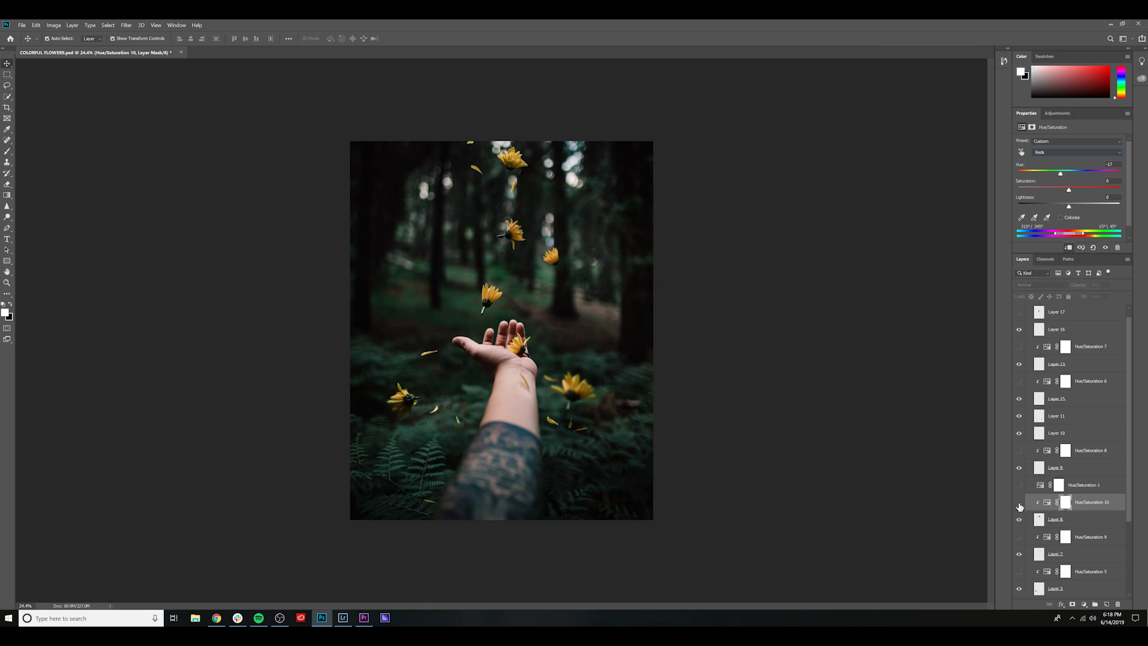